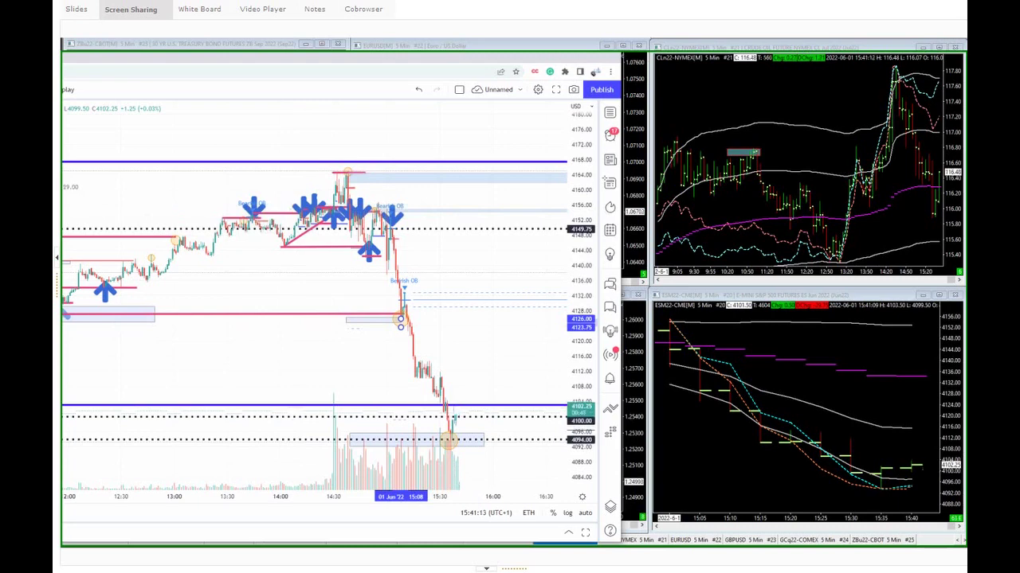
# - Switch to the bond chart and draw a horizontal line at about 154'20 from the 08:45 low to the 15:35 candle
pyautogui.hotkey('alt', 'Tab')
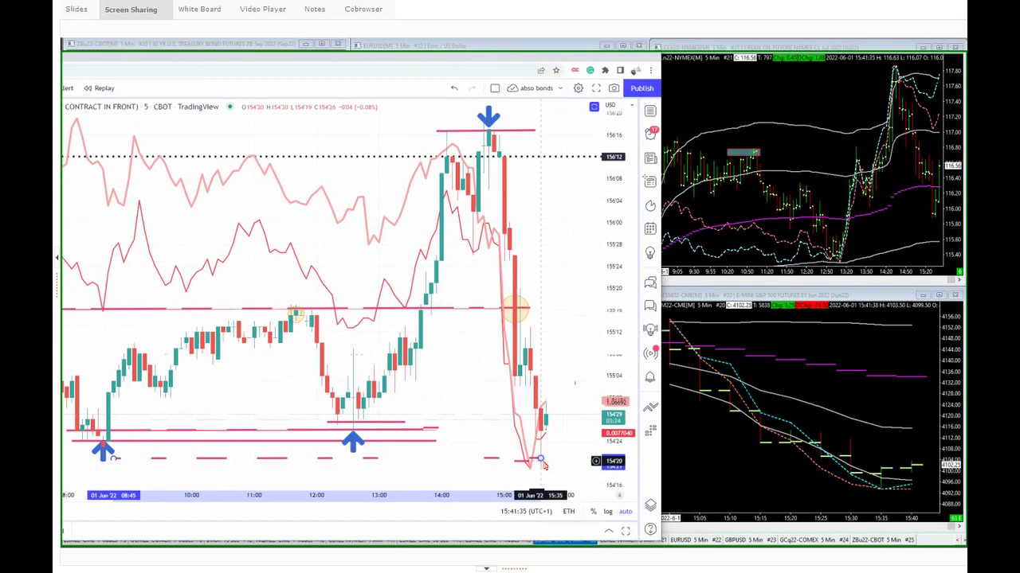
pyautogui.click(542, 462)
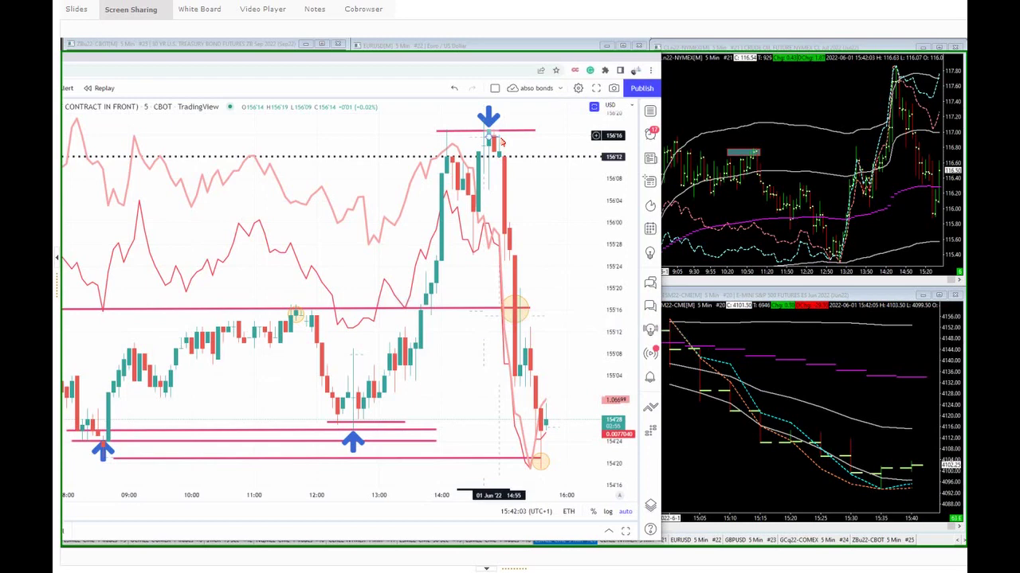
pyautogui.click(457, 149)
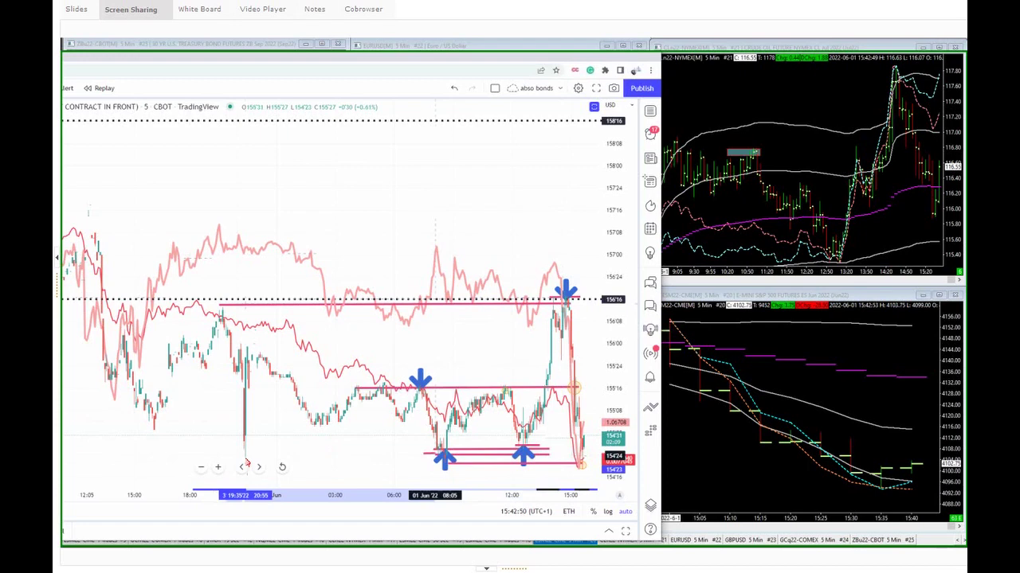
# - Draw a horizontal line at 154'23 from the 31 May 20:55 low to 1 June 16:05 and return to the six-chart workspace
pyautogui.moveTo(437, 456); pyautogui.dragTo(565, 457)
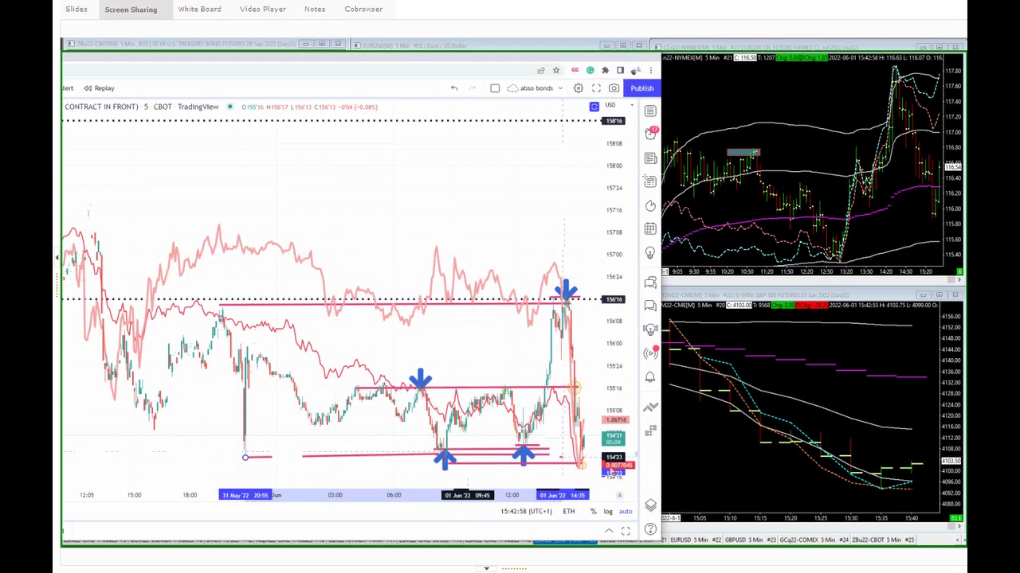
pyautogui.click(562, 460)
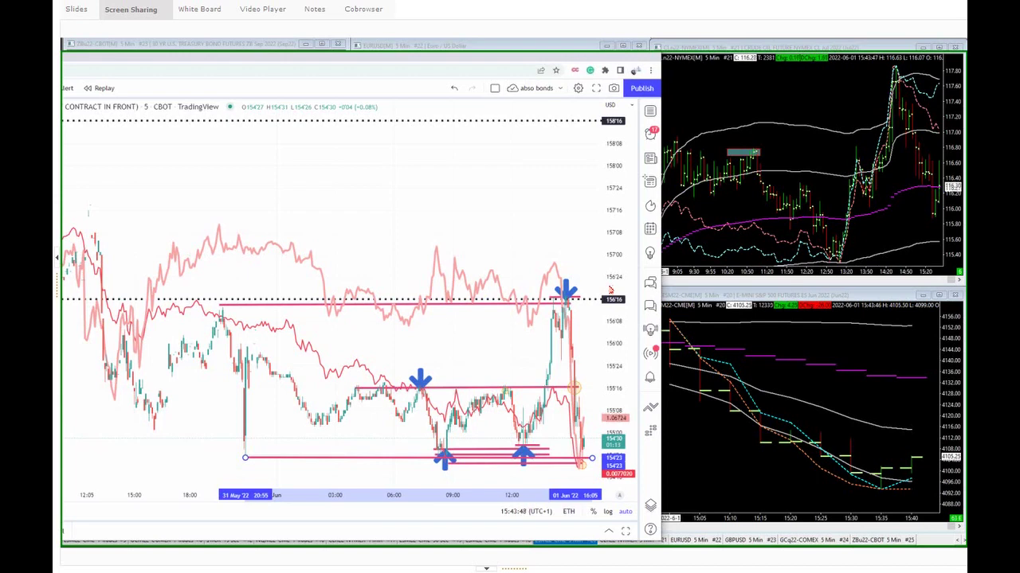
pyautogui.click(291, 476)
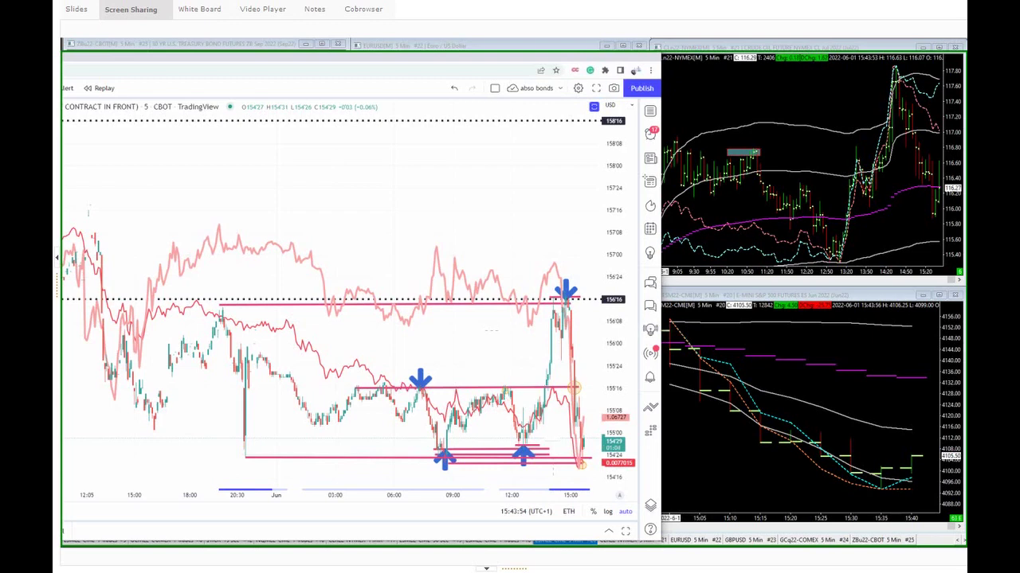
pyautogui.hotkey('alt', 'Tab')
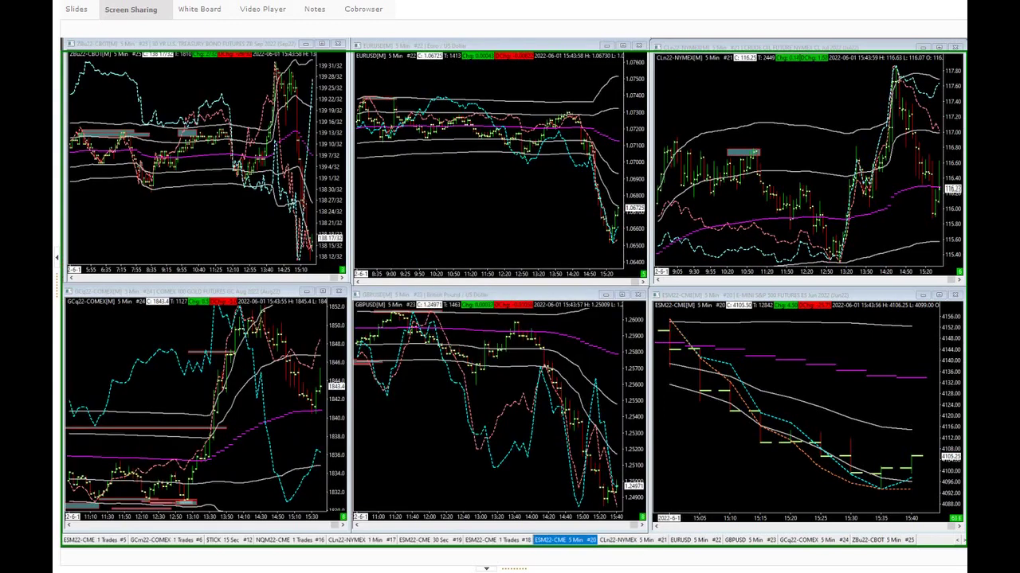
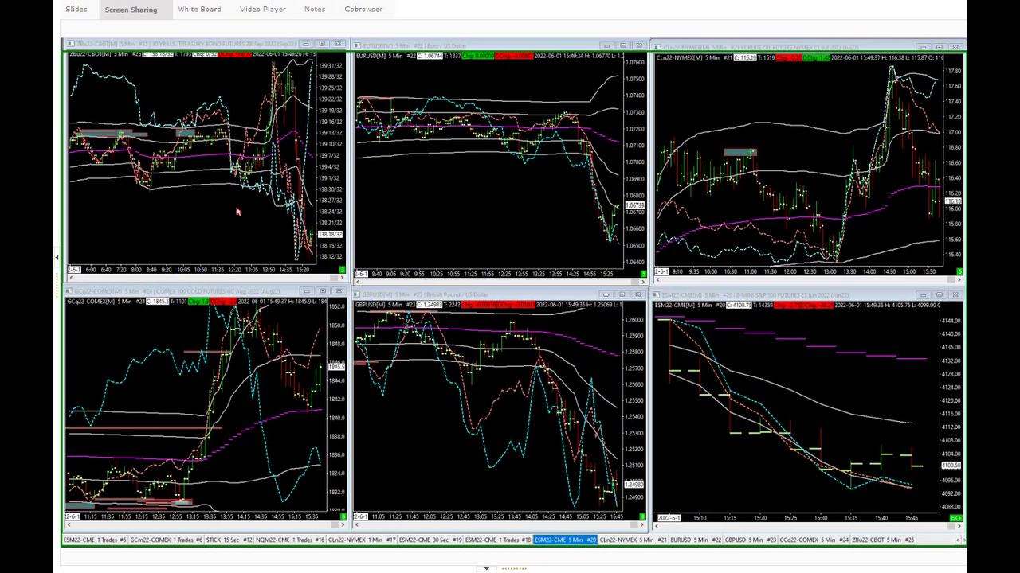
# - Enlarge the ZBu22 bond chart temporarily to draw horizontal green arrows from its earlier swing highs and lows toward the afternoon prices
pyautogui.click(351, 278)
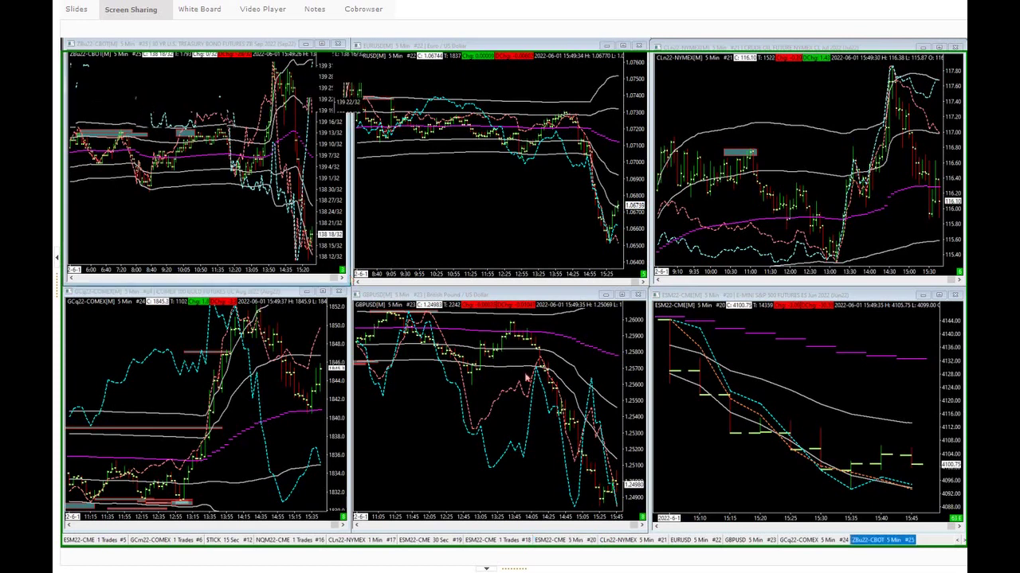
pyautogui.press('super+Up')
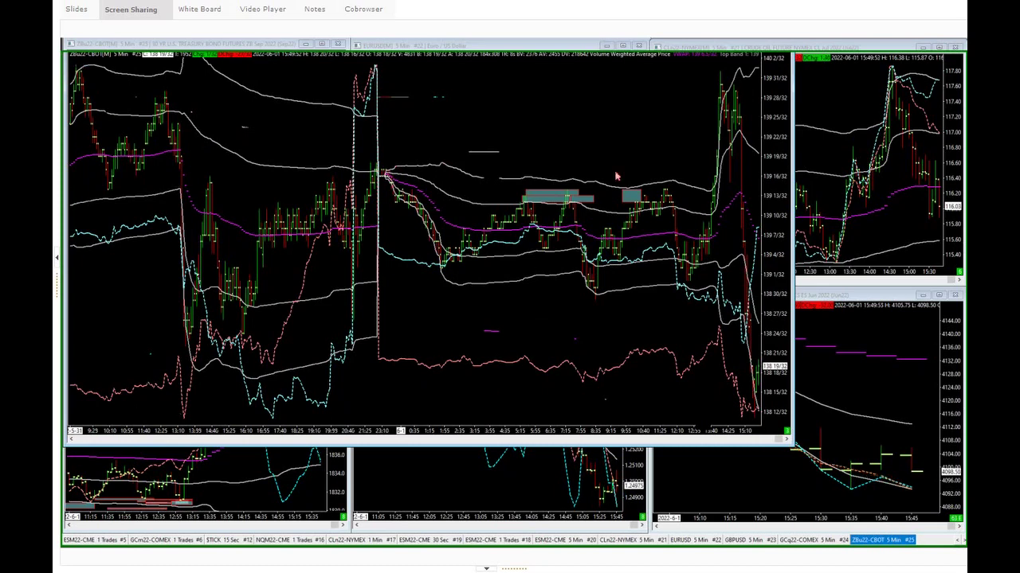
pyautogui.click(368, 163)
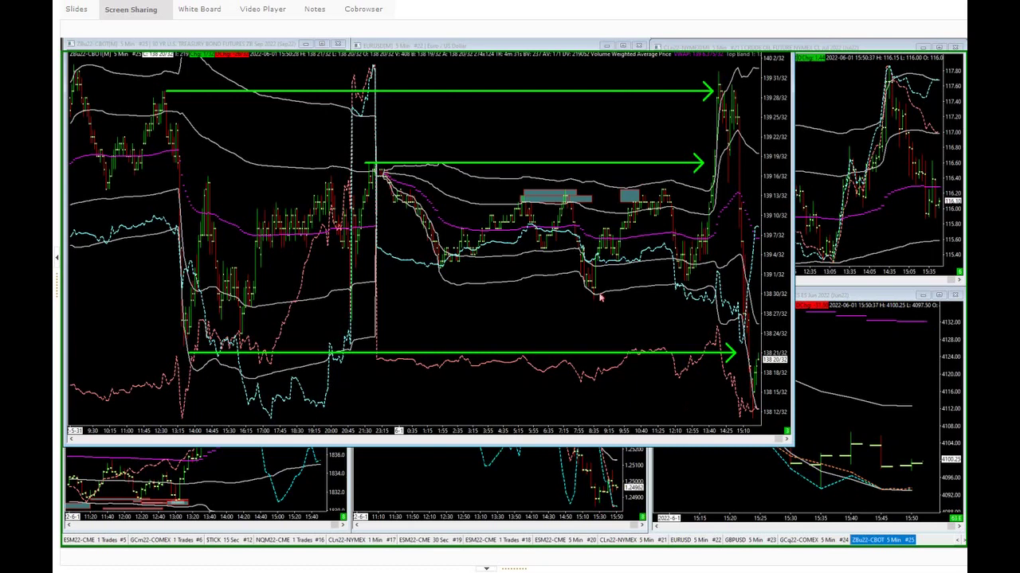
pyautogui.moveTo(596, 301)
pyautogui.mouseDown()
pyautogui.moveTo(704, 298)
pyautogui.moveTo(687, 300)
pyautogui.mouseUp()
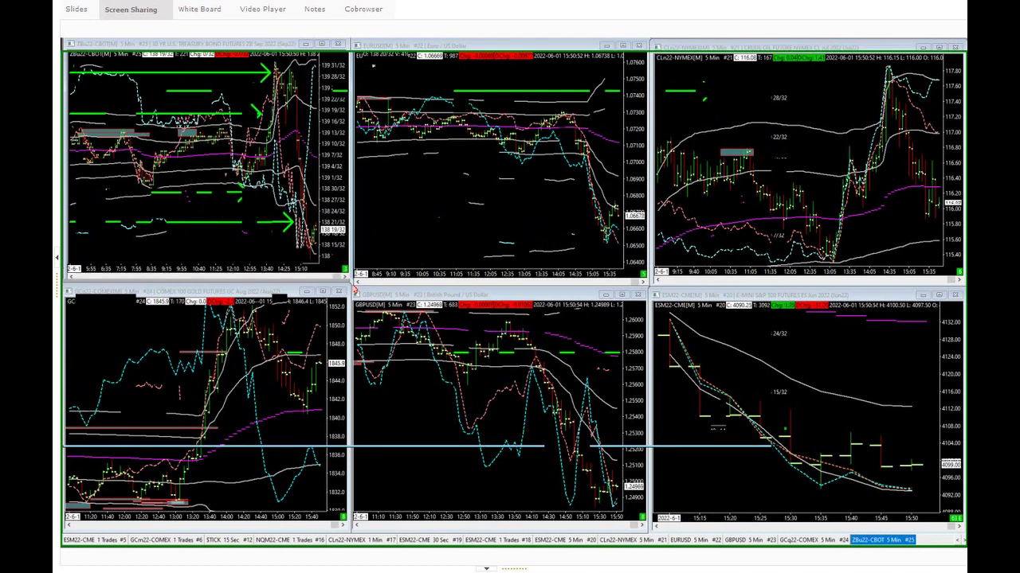
pyautogui.click(279, 447)
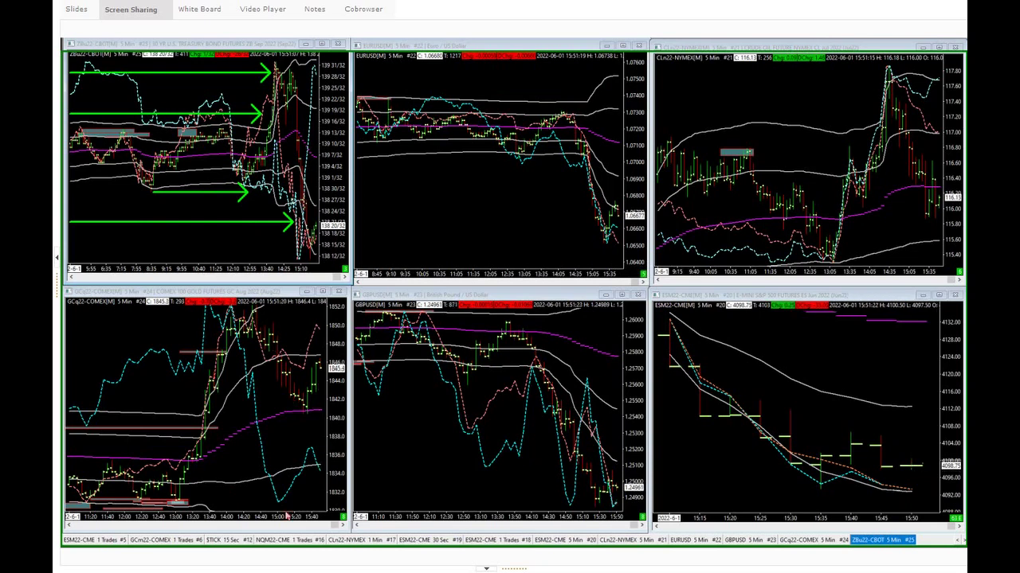
# - On the gold chart, mark the peak after 14:30 with a down arrow and a 1851.7 line, and the orange line's low with an up arrow
pyautogui.scroll(2, 276, 522)
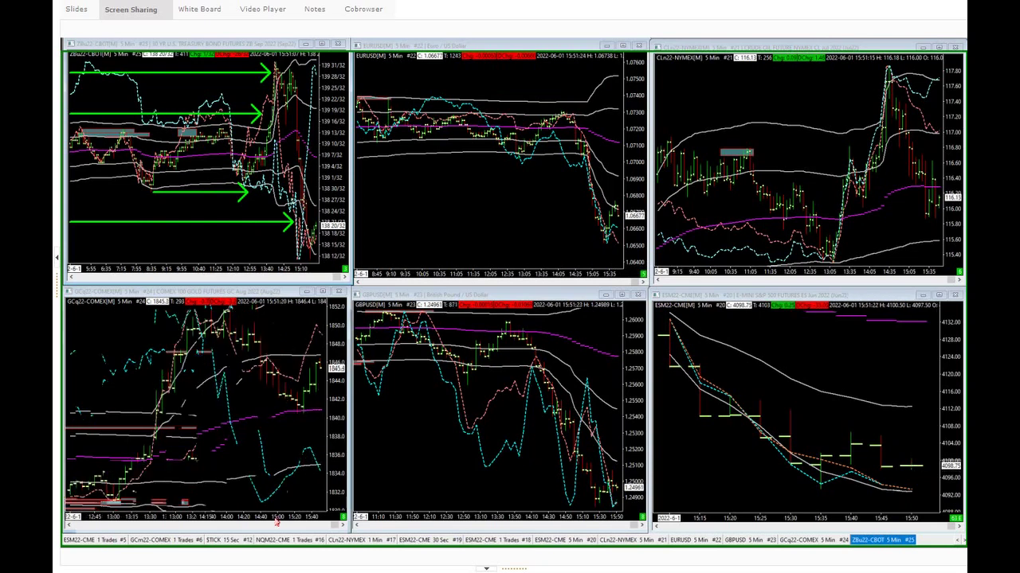
pyautogui.click(281, 367)
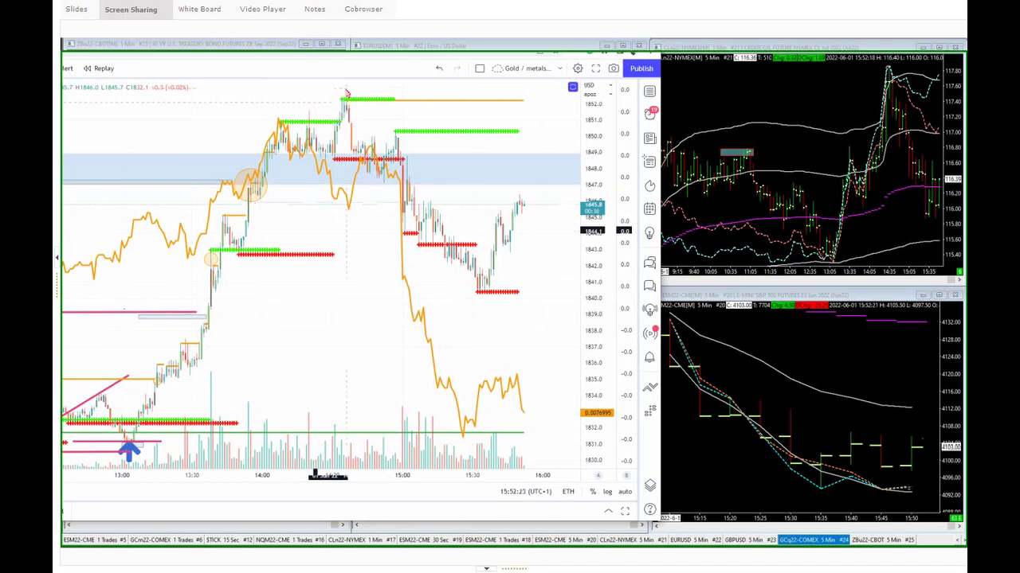
pyautogui.click(346, 92)
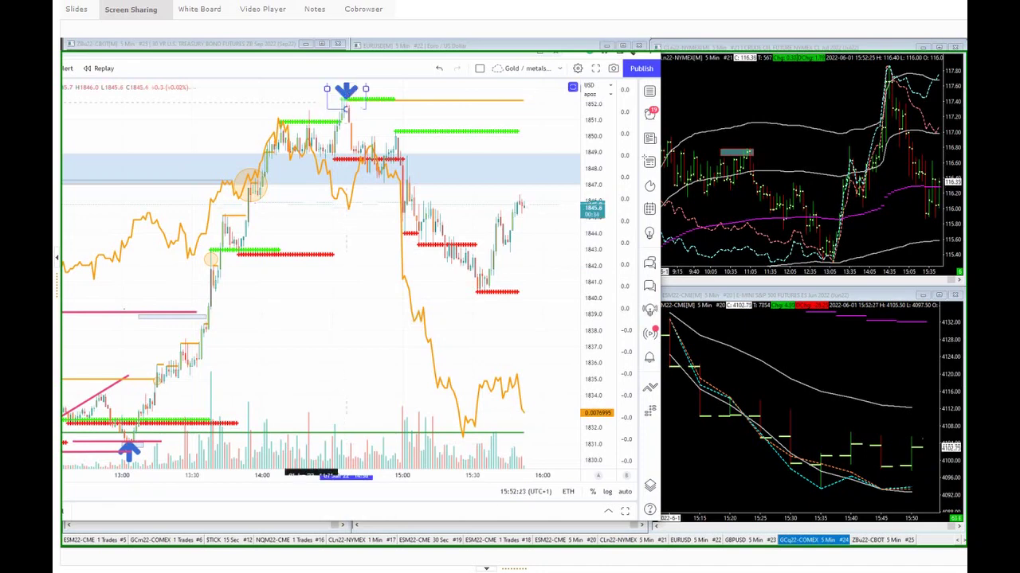
pyautogui.click(359, 114)
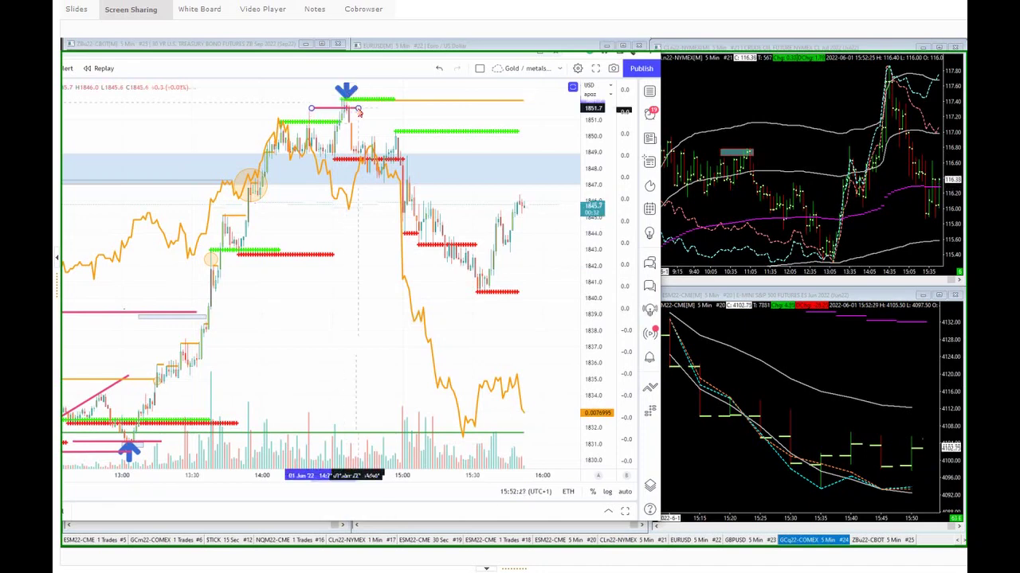
pyautogui.click(358, 110)
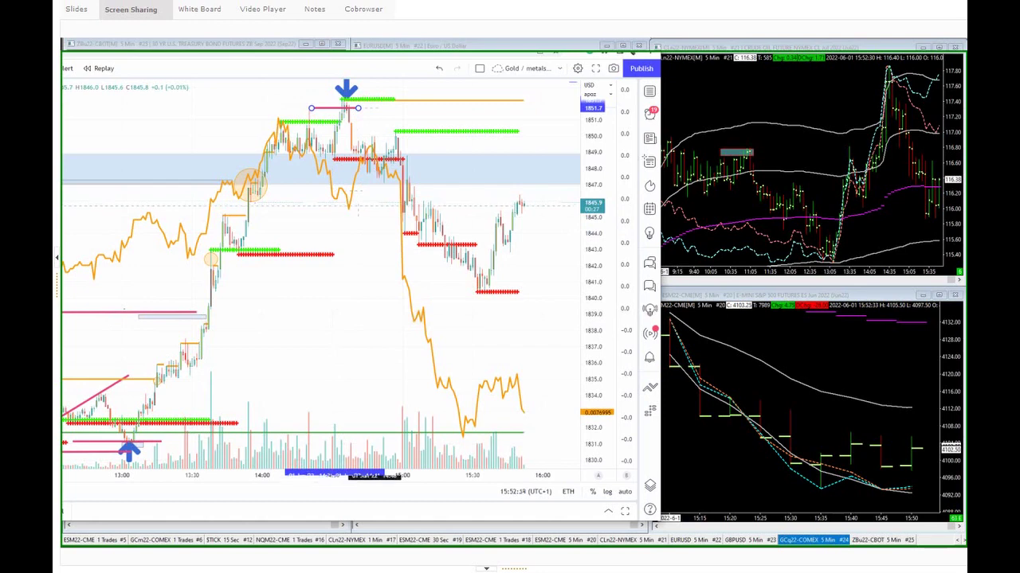
pyautogui.click(346, 212)
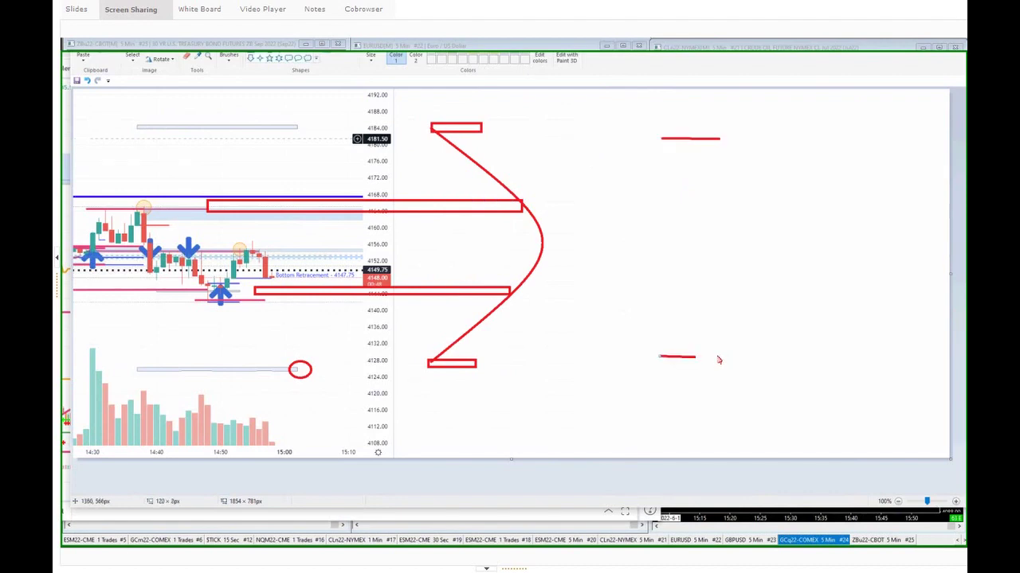
# - In Paint, draw converging diagonals from the two short horizontal lines and add a small triangle above and a down arrow below
pyautogui.moveTo(719, 355); pyautogui.dragTo(779, 252)
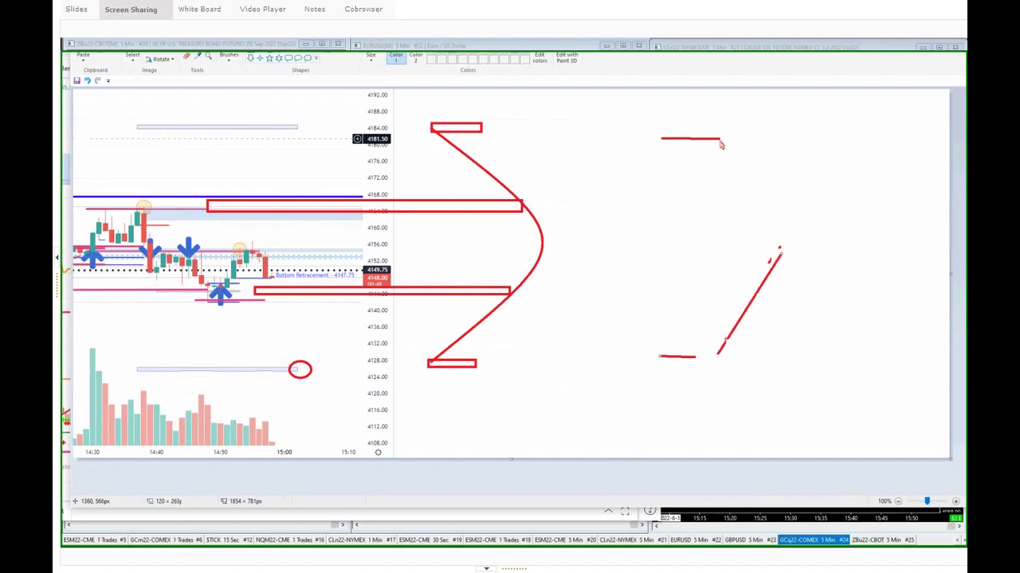
pyautogui.moveTo(783, 239); pyautogui.dragTo(723, 142)
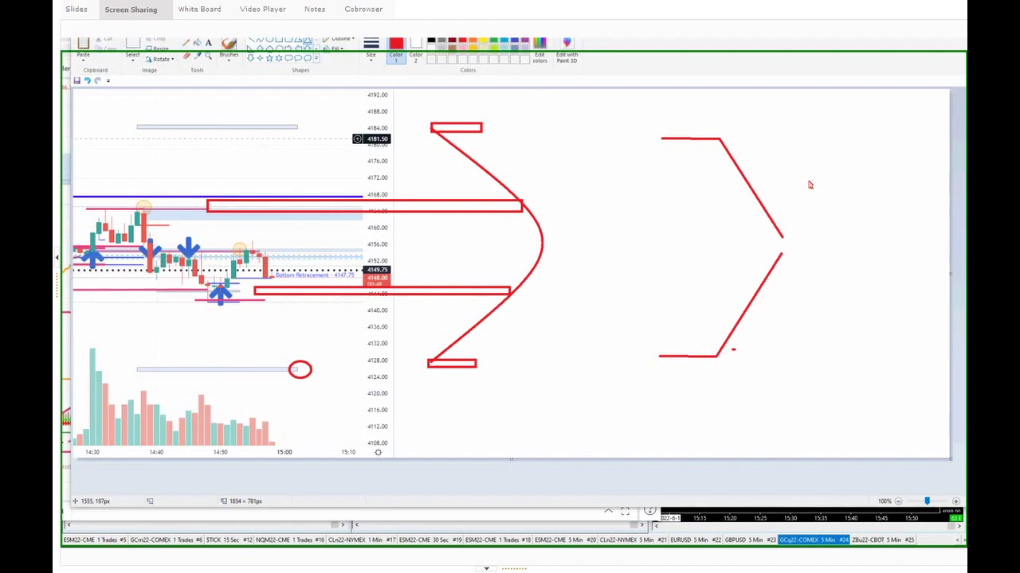
pyautogui.moveTo(802, 155); pyautogui.dragTo(787, 143)
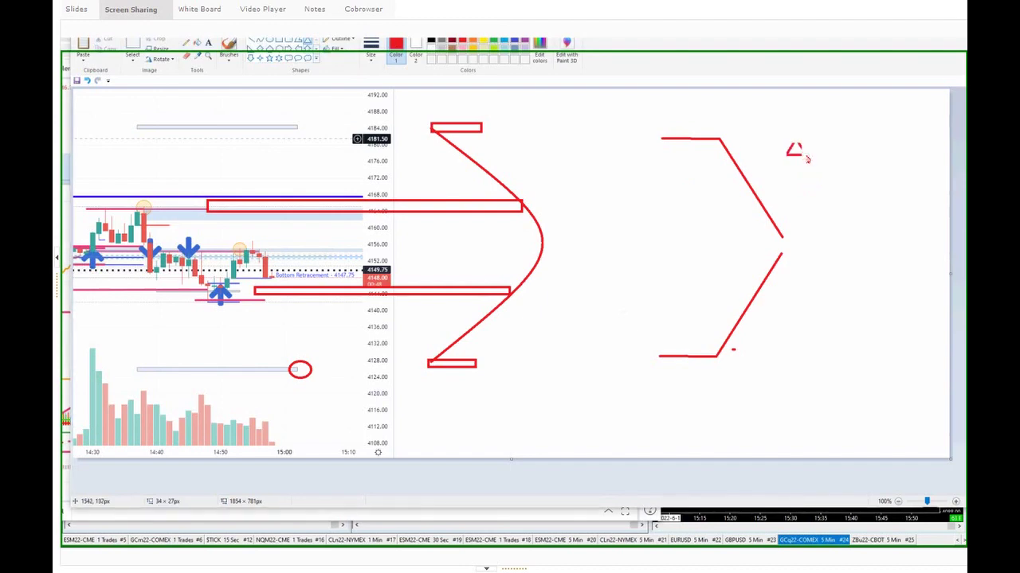
pyautogui.click(250, 60)
pyautogui.moveTo(788, 345); pyautogui.dragTo(816, 361)
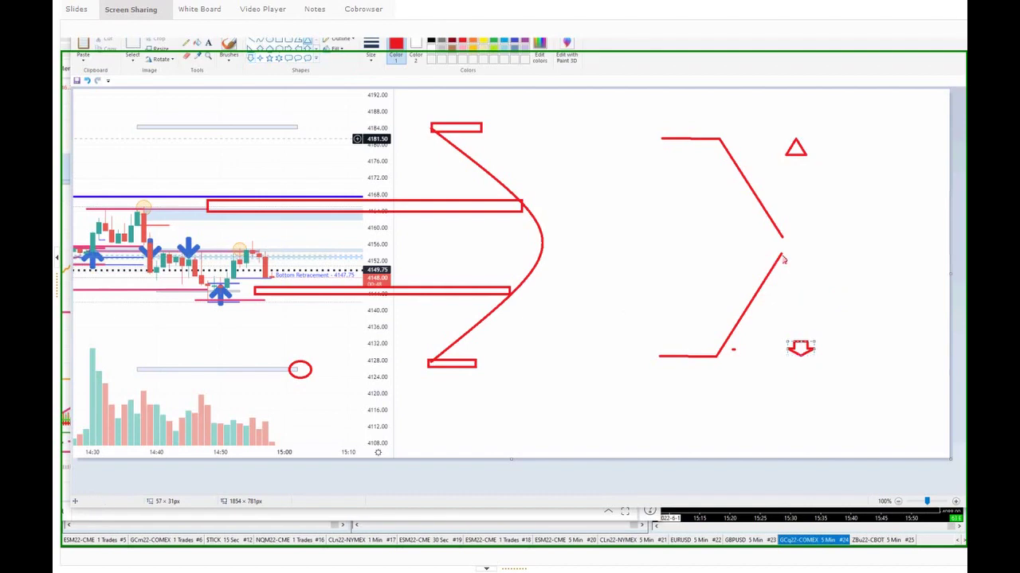
# - Draw a line from the lower diagonal's tip to the down arrow, circle its end, and draw another line down from the upper diagonal's tip
pyautogui.moveTo(782, 255); pyautogui.dragTo(793, 341)
pyautogui.moveTo(789, 279); pyautogui.dragTo(796, 356)
pyautogui.moveTo(786, 349); pyautogui.dragTo(804, 364)
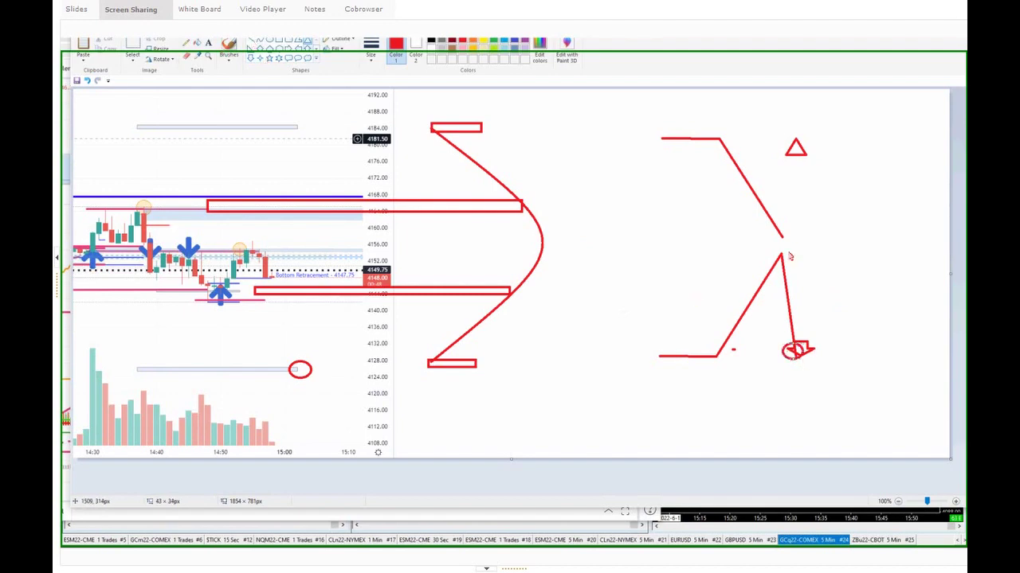
pyautogui.moveTo(787, 241); pyautogui.dragTo(837, 320)
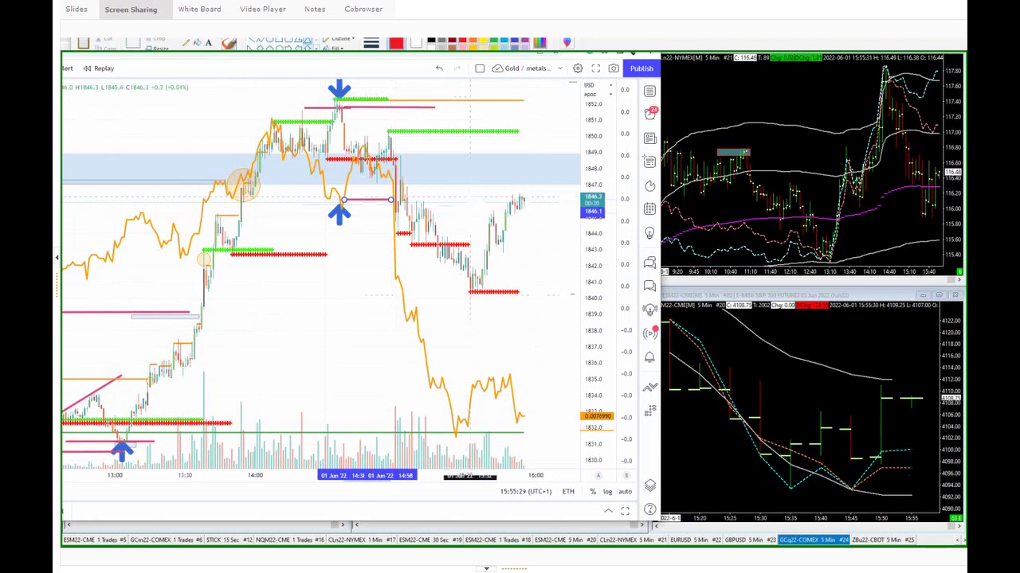
# - On the gold chart, place an up arrow under the orange line's latest low and a down arrow above gold's latest high
pyautogui.click(517, 443)
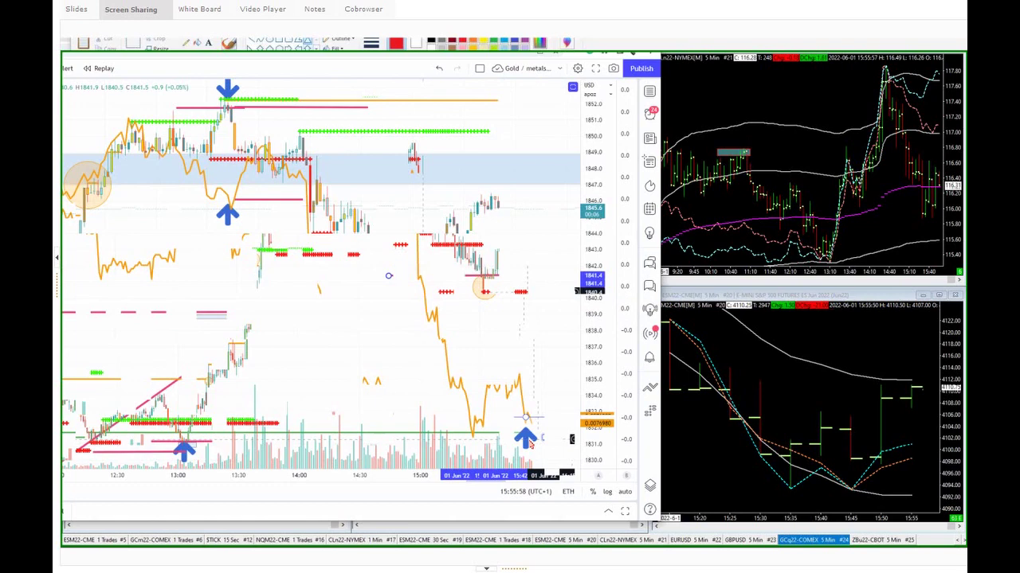
pyautogui.click(527, 442)
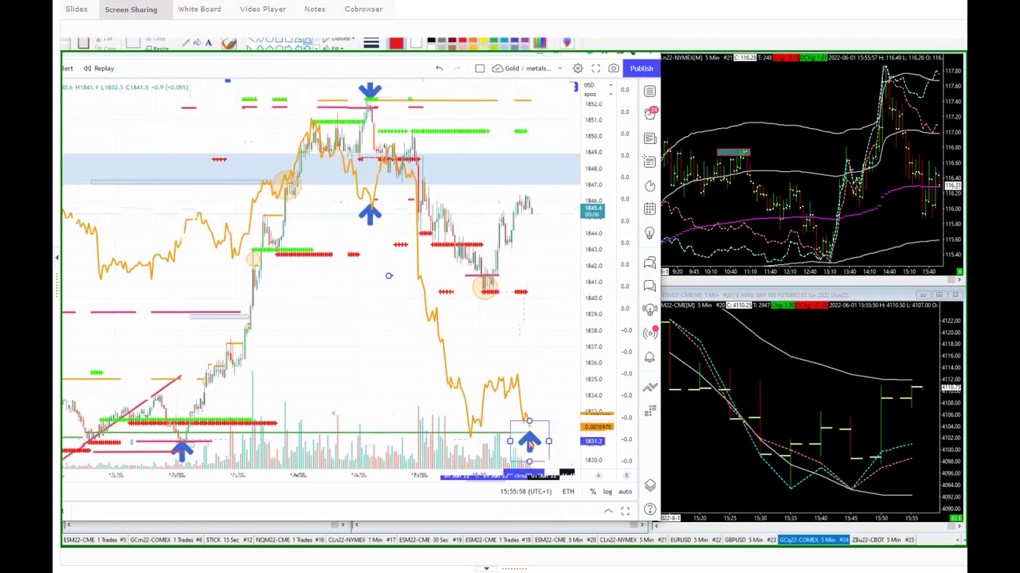
pyautogui.press('Delete')
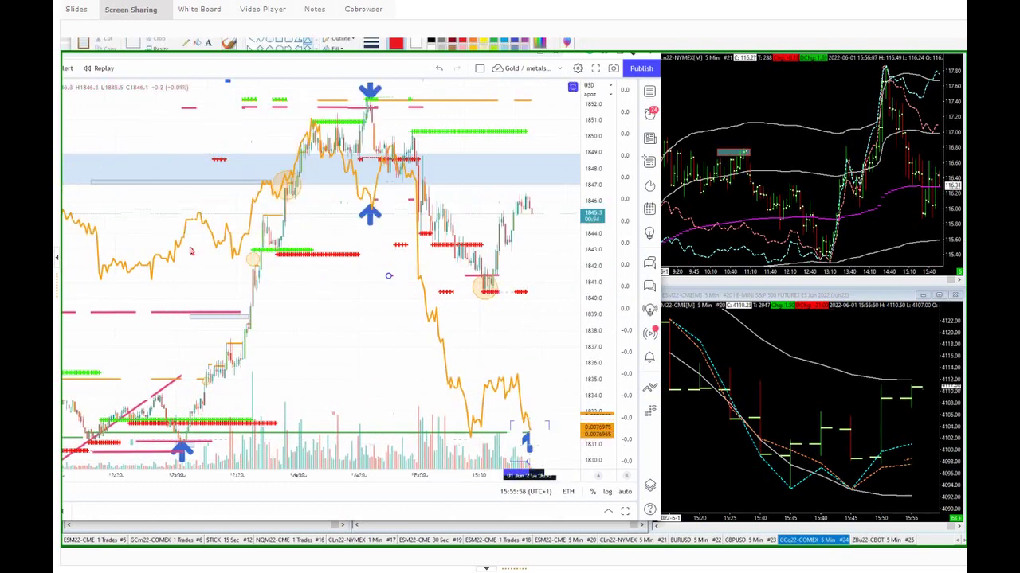
pyautogui.click(528, 186)
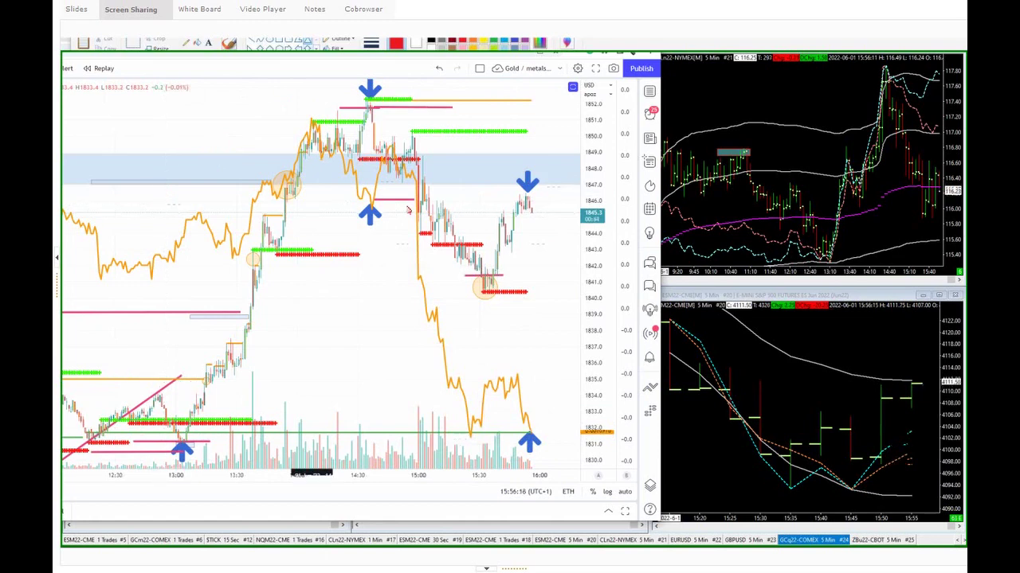
# - Draw a retracement on the gold chart from the 1840.5 low up to the high near 1852, and delete it after checking its levels
pyautogui.click(401, 290)
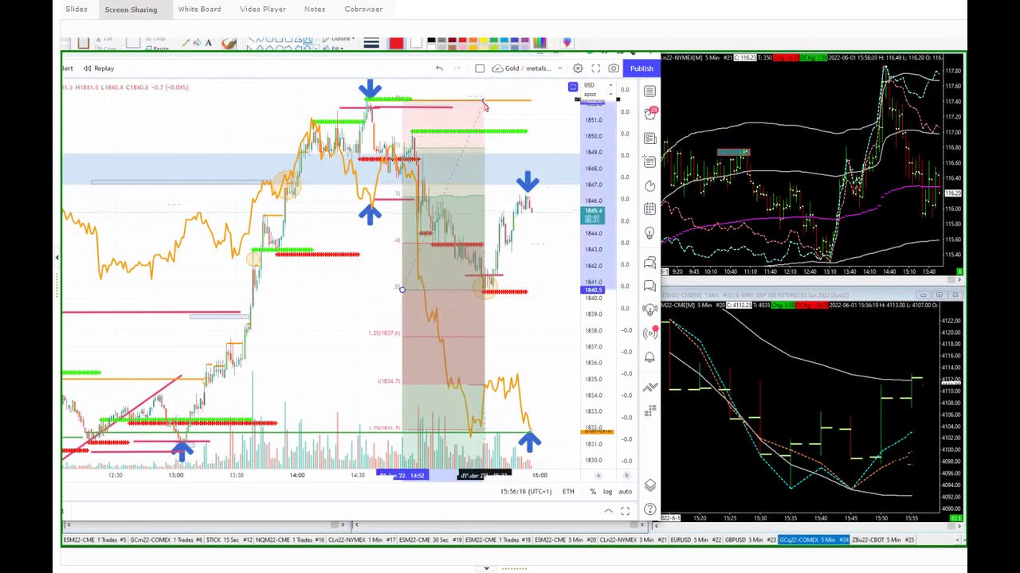
pyautogui.click(481, 100)
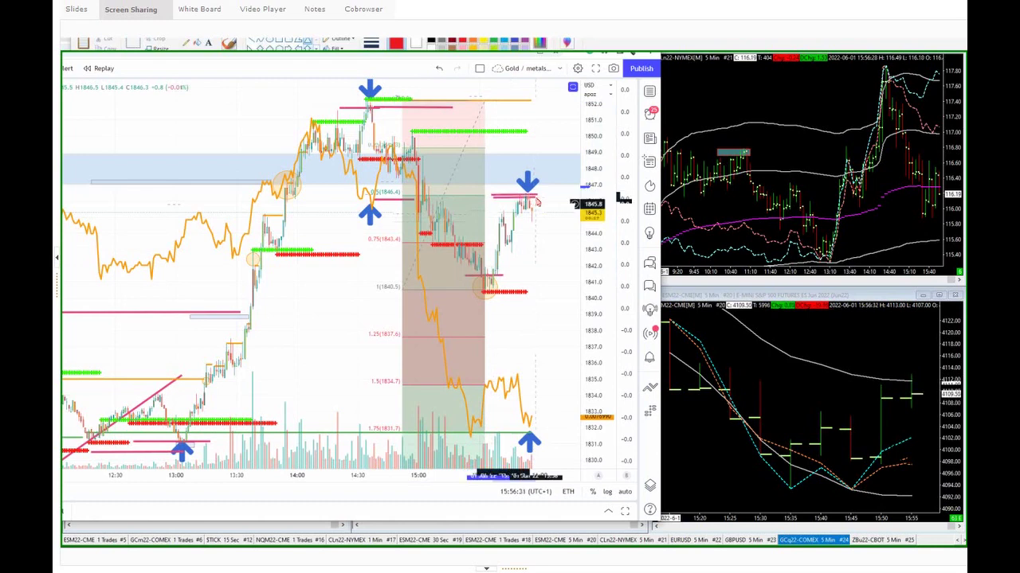
pyautogui.click(468, 200)
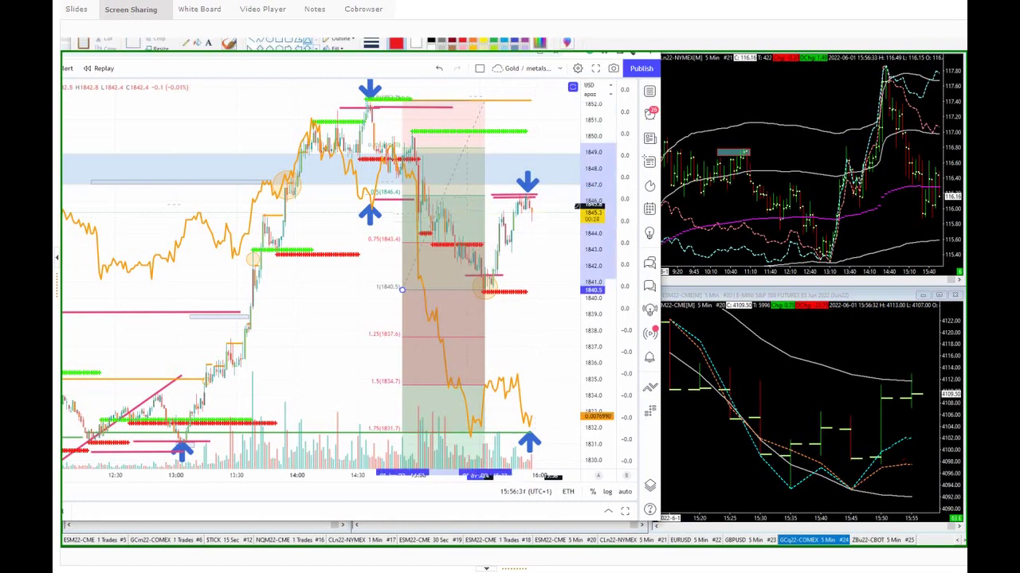
pyautogui.press('Delete')
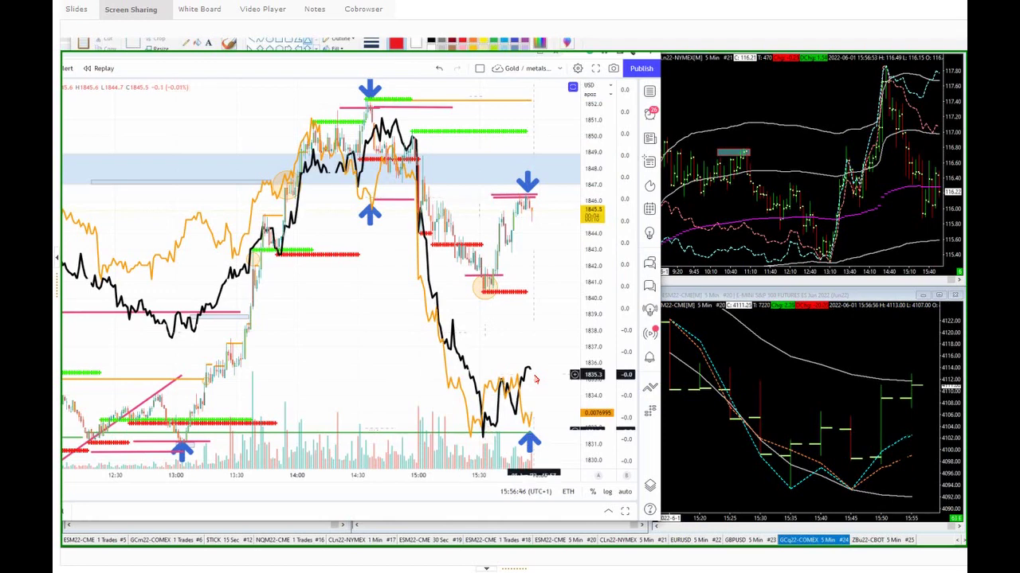
# - Select the up arrow under the orange line's latest low
pyautogui.click(534, 431)
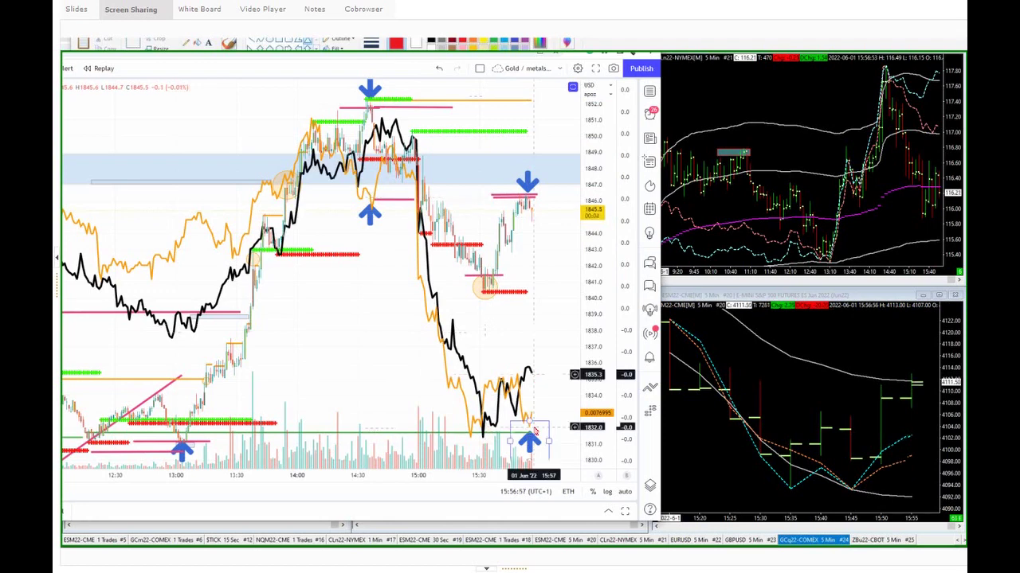